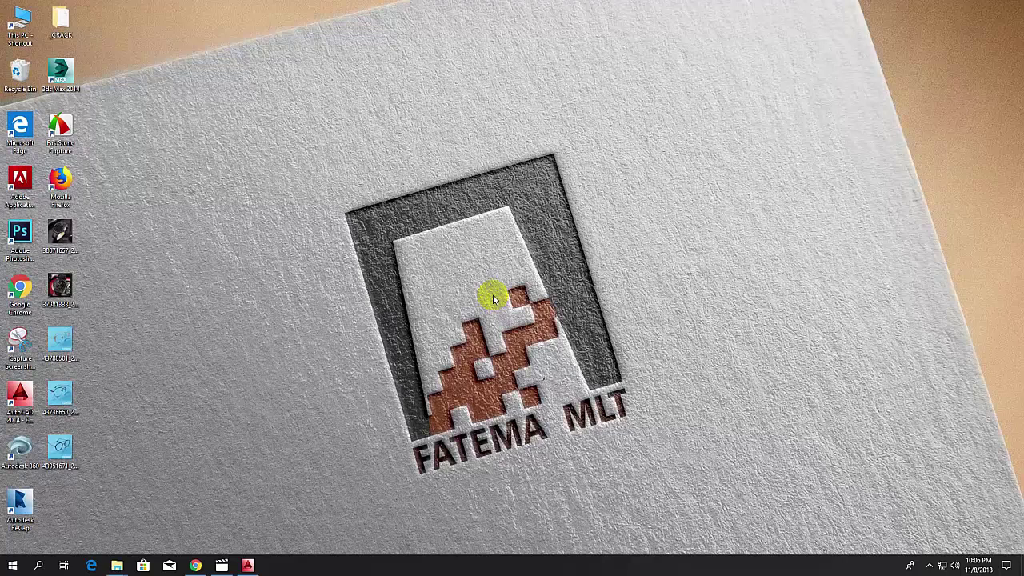
# Restore the AutoCAD 2014 window showing Explode Command 39.dwg with the notched triangular outline
pyautogui.click(248, 566)
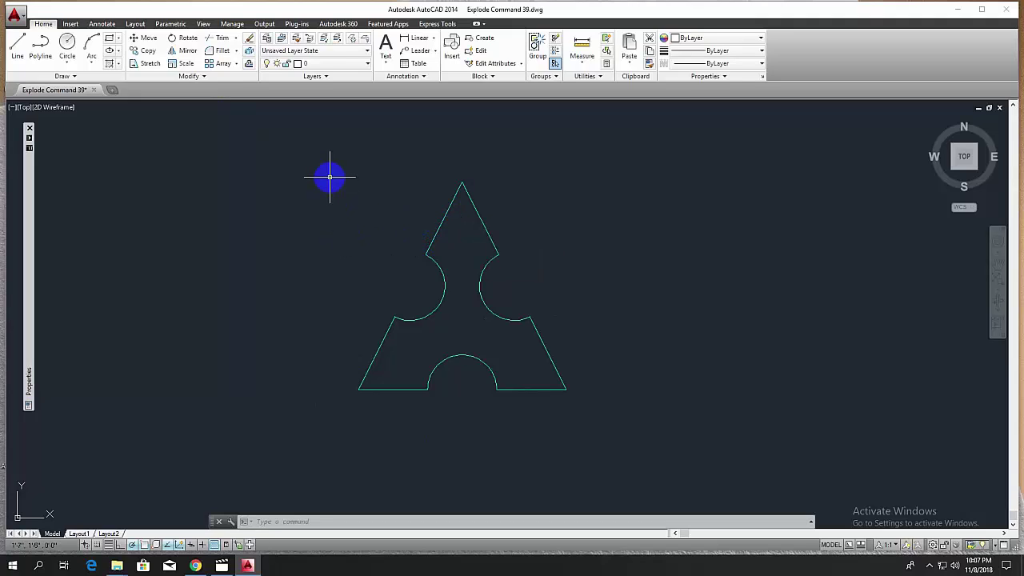
pyautogui.click(446, 218)
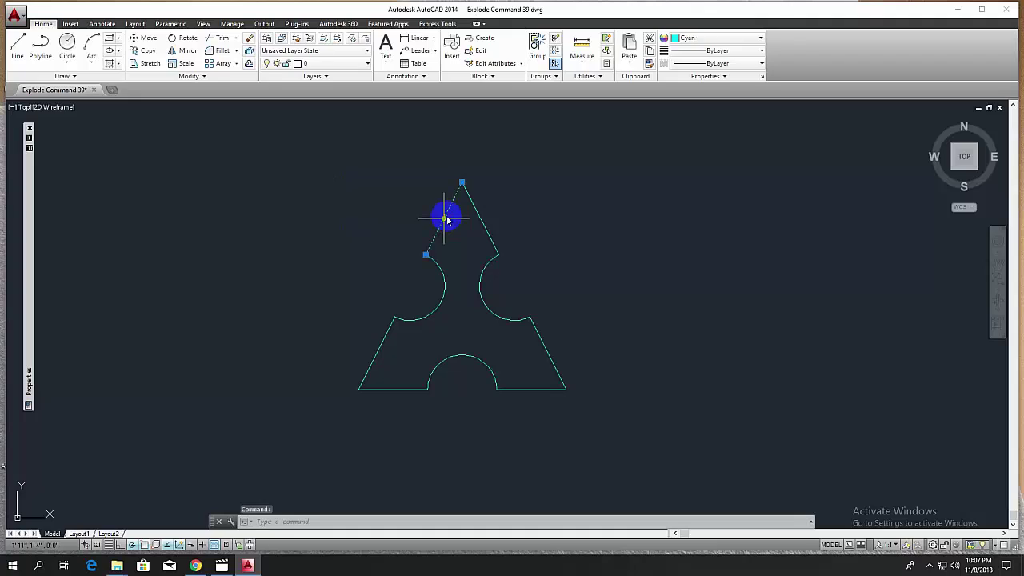
pyautogui.press('Escape')
pyautogui.press('Escape')
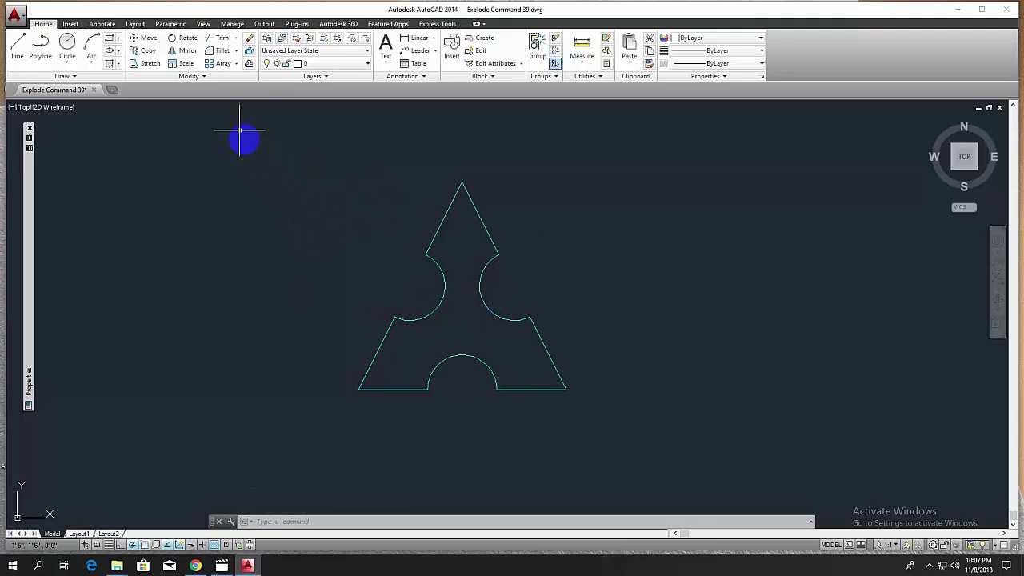
pyautogui.click(206, 77)
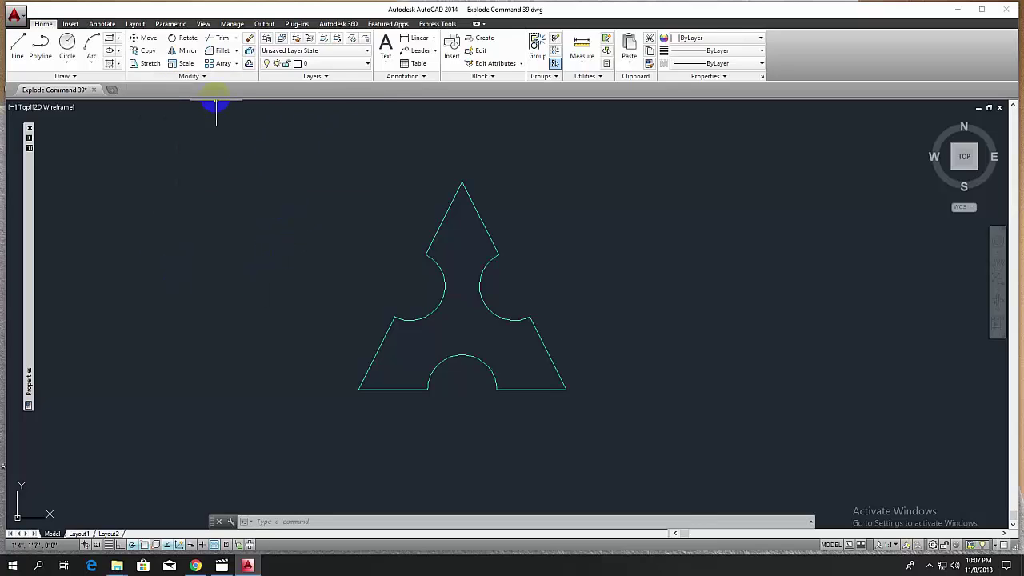
# Join the arrow's 8 separate edges into one closed polyline using Edit Polyline Join
pyautogui.click(205, 76)
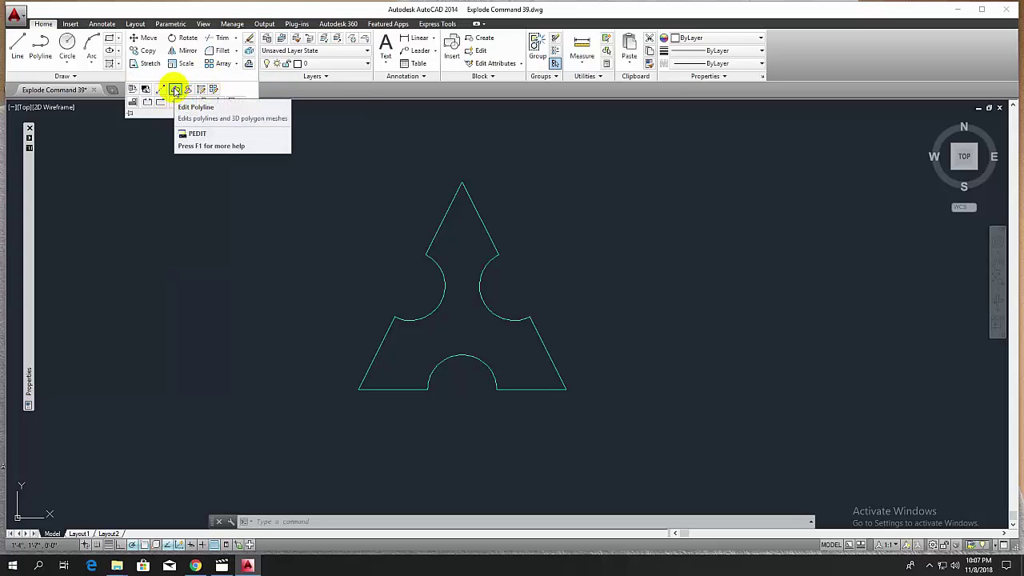
pyautogui.click(175, 89)
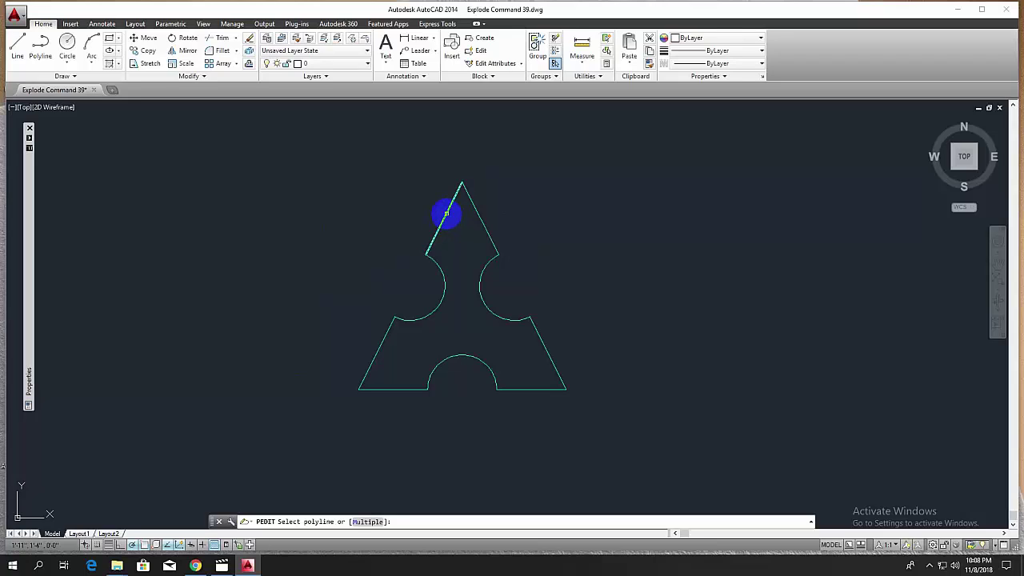
pyautogui.click(446, 213)
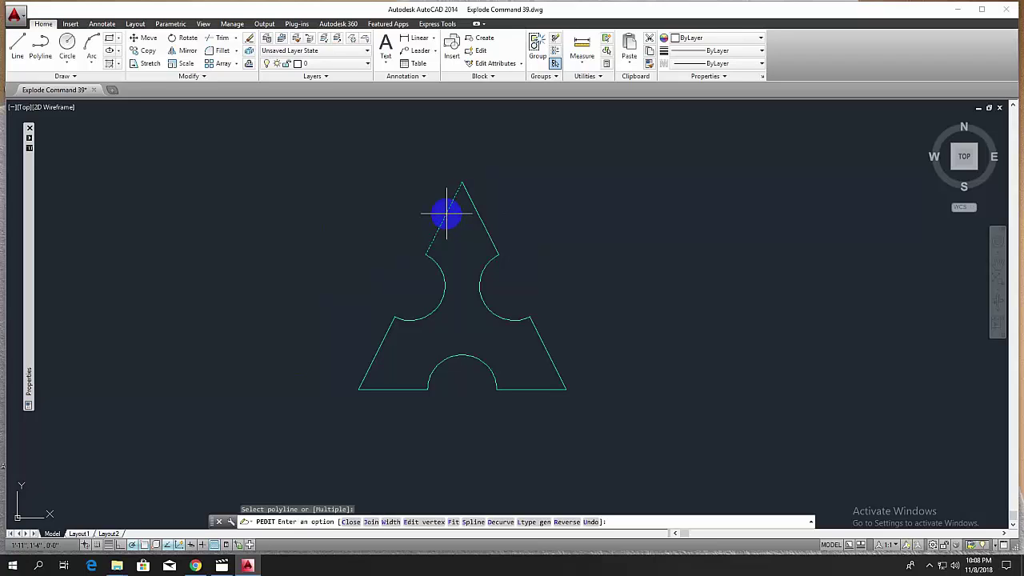
pyautogui.rightClick(447, 214)
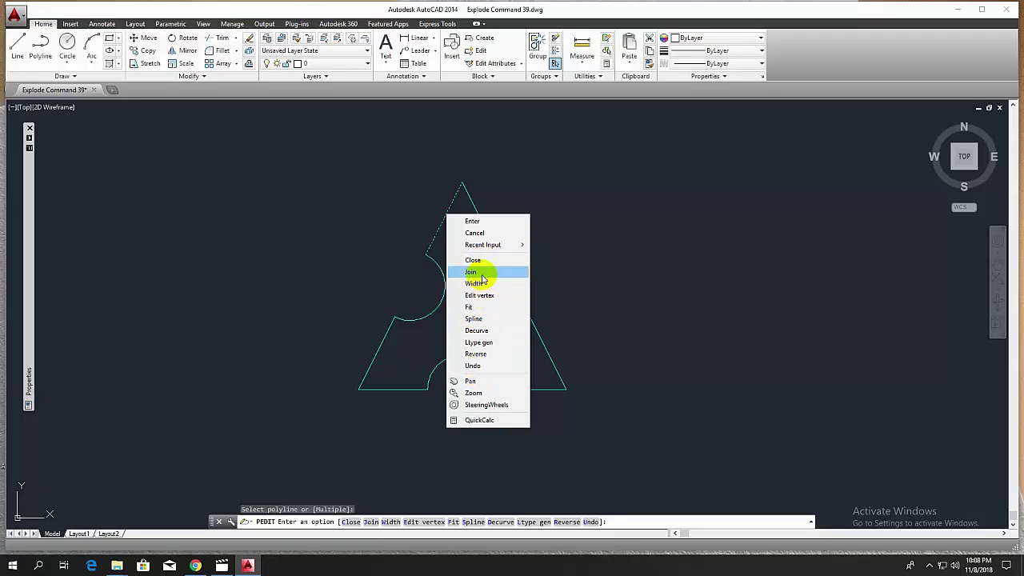
pyautogui.click(471, 273)
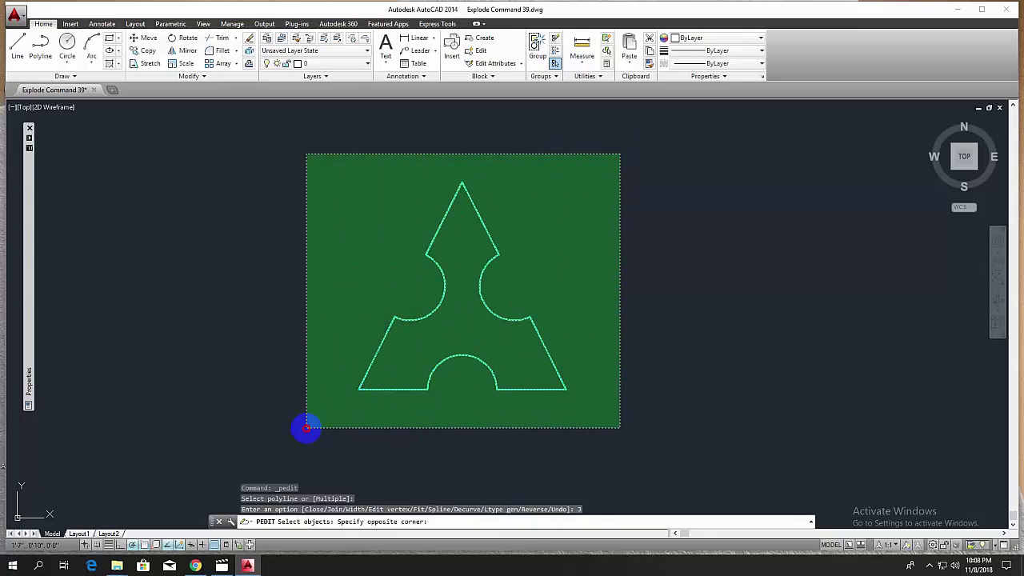
pyautogui.click(306, 429)
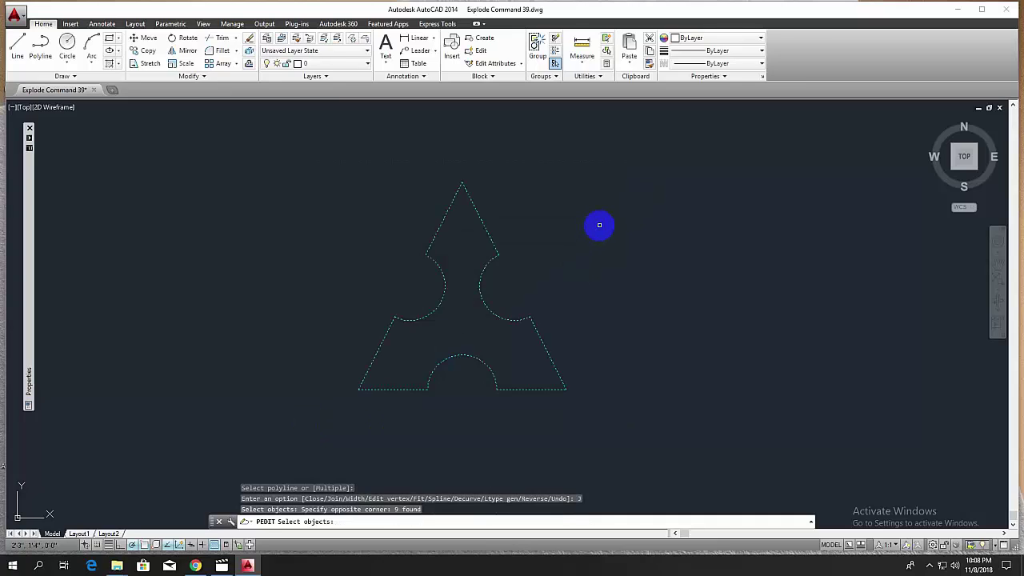
pyautogui.press('Return')
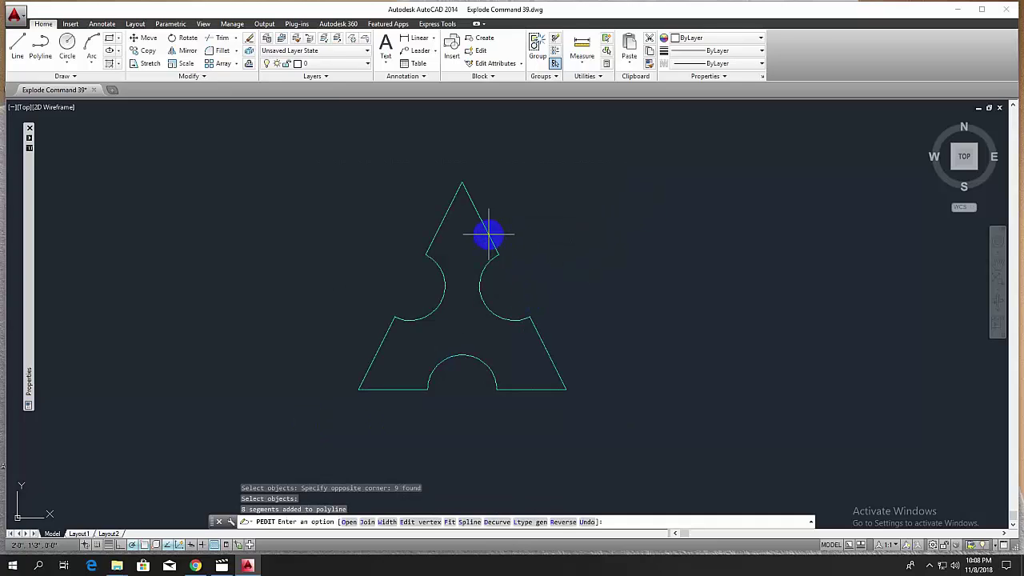
pyautogui.press('Return')
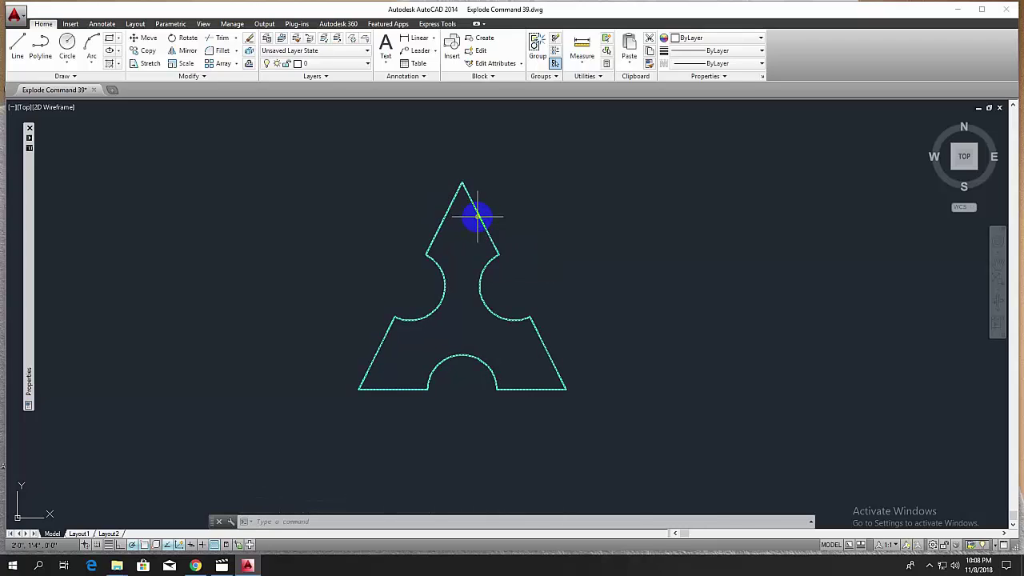
# Zoom and pan onto the media-player buttons, then expand the Modify panel's extra tools
pyautogui.scroll(-2, 439, 285)
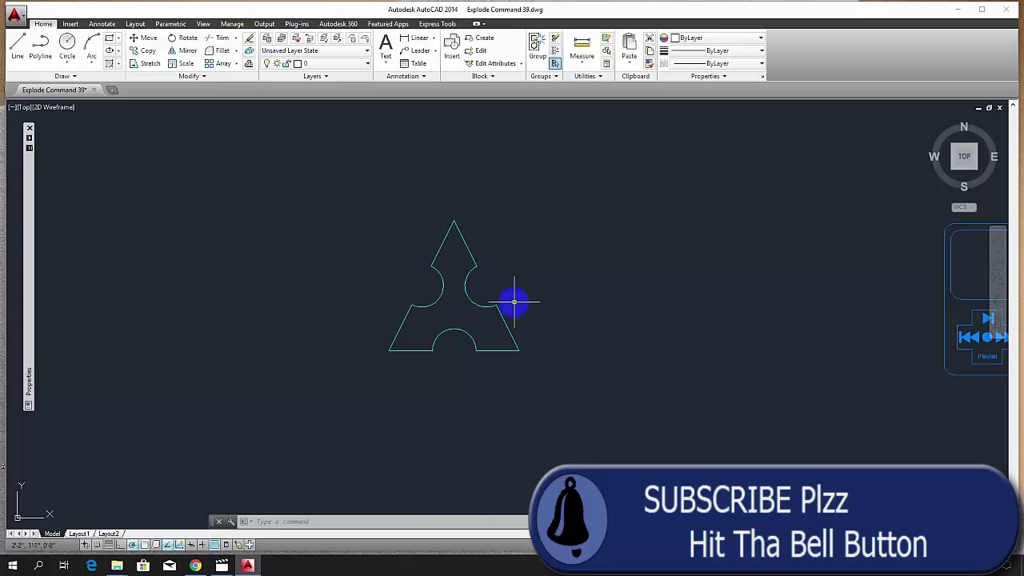
pyautogui.moveTo(514, 299); pyautogui.dragTo(452, 358, button='middle')
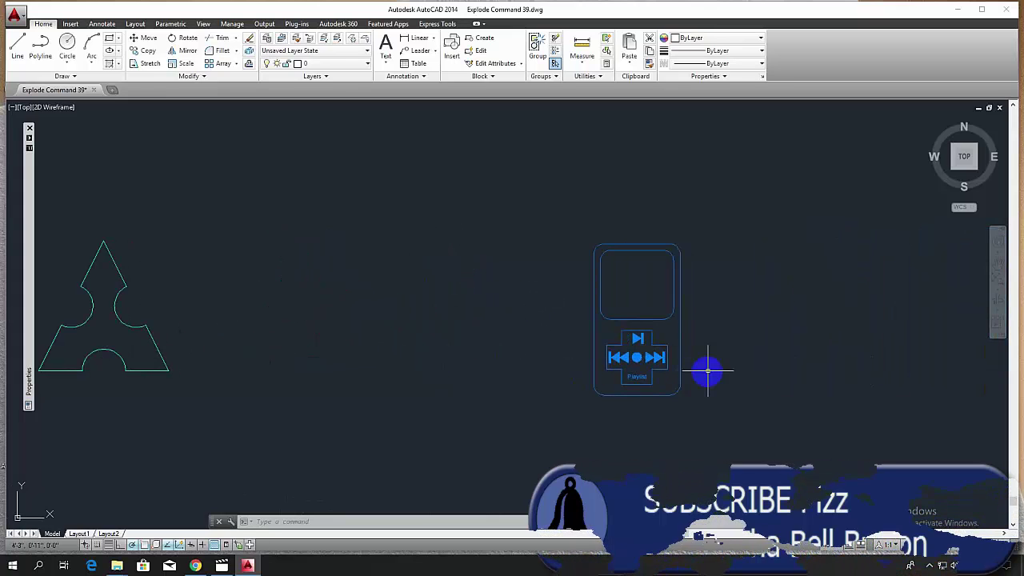
pyautogui.scroll(2, 708, 370)
pyautogui.scroll(1, 674, 382)
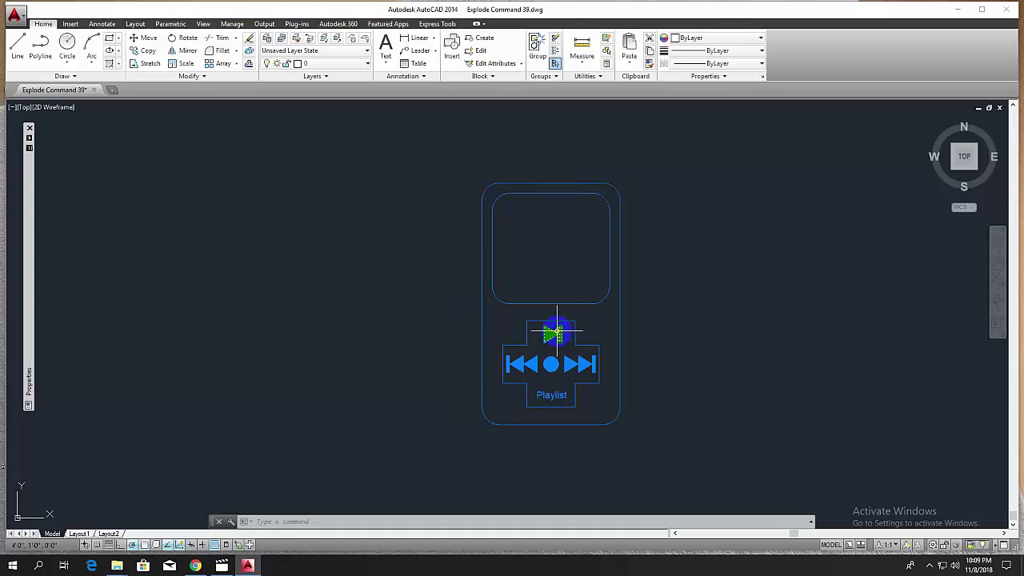
pyautogui.scroll(2, 558, 331)
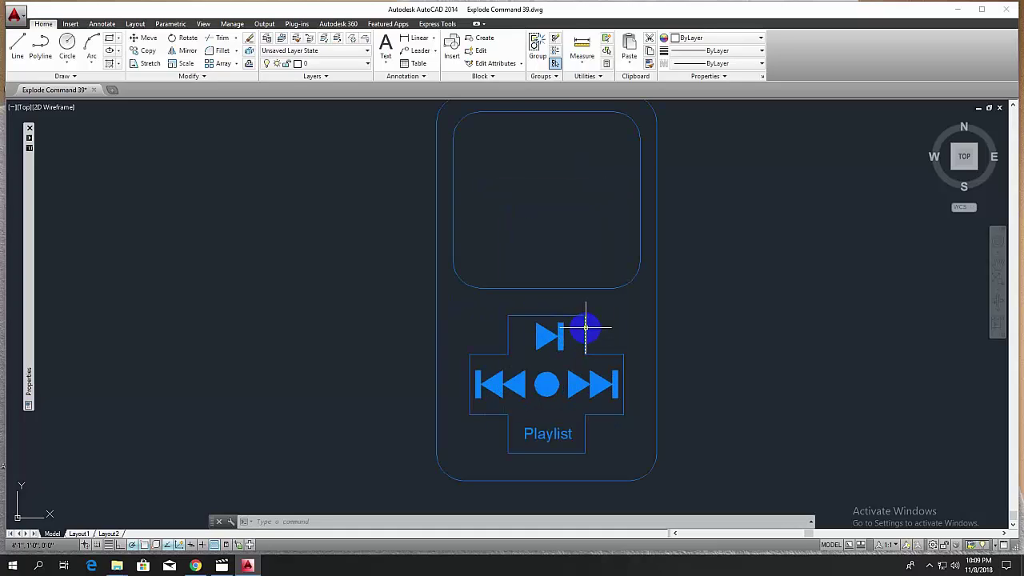
pyautogui.click(587, 329)
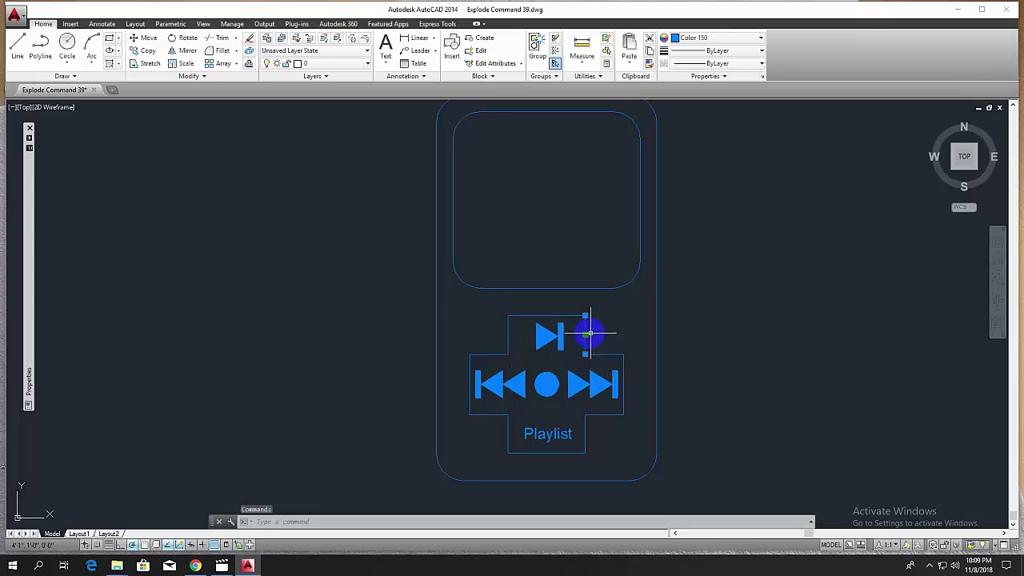
pyautogui.press('Escape')
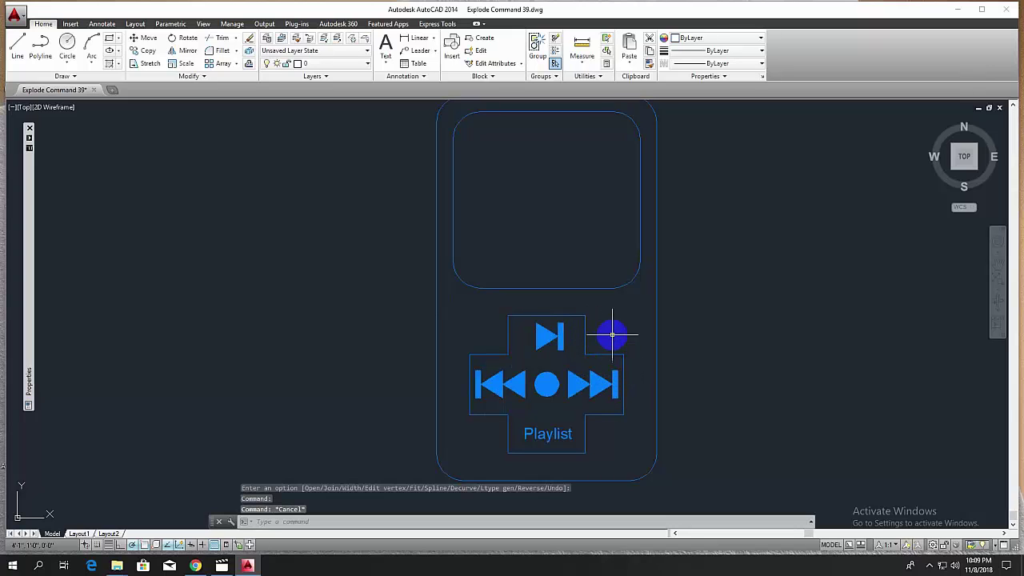
pyautogui.moveTo(612, 334); pyautogui.dragTo(624, 338, button='middle')
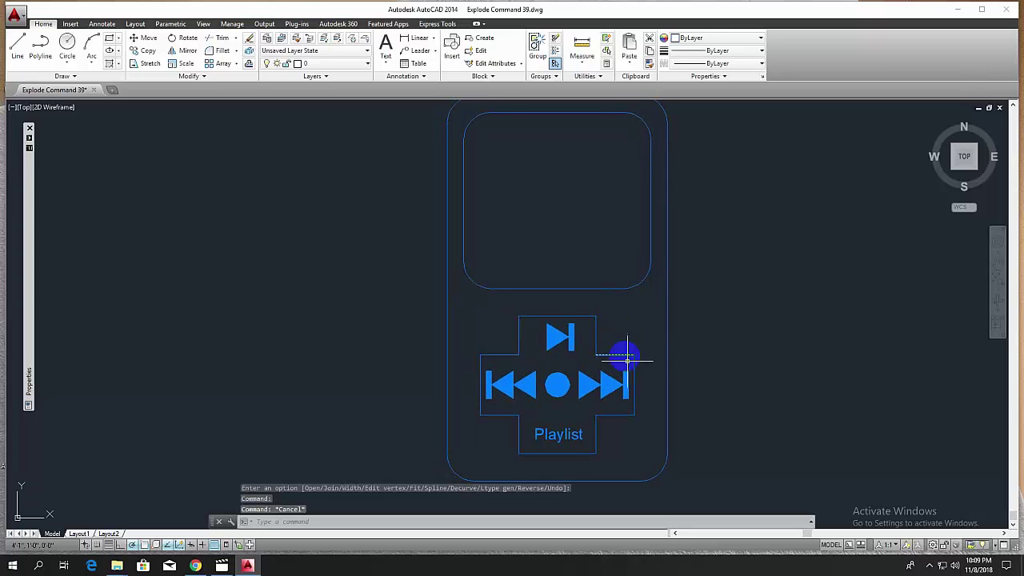
pyautogui.click(613, 445)
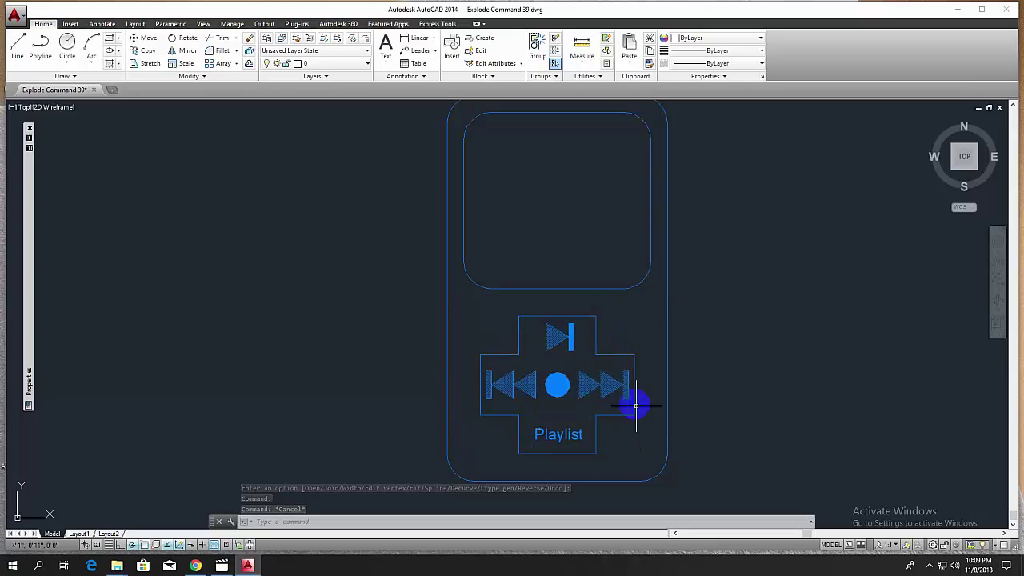
pyautogui.press('Escape')
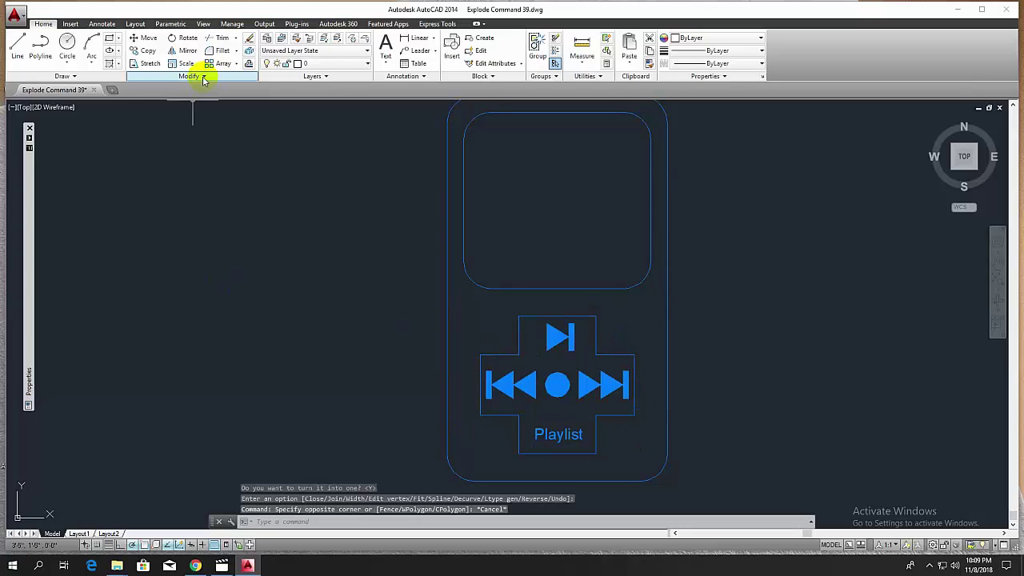
pyautogui.click(203, 77)
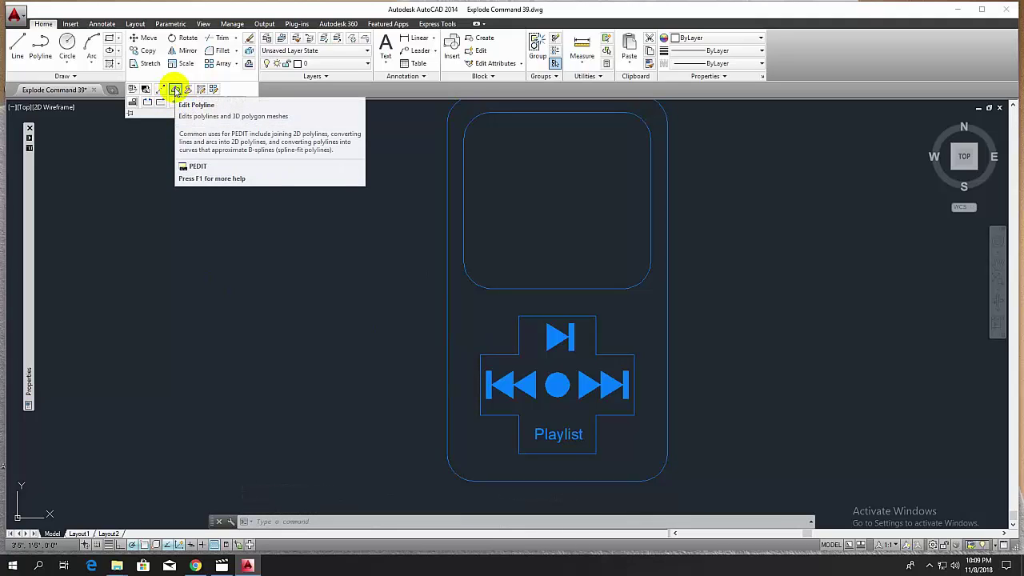
# Join the cross-shaped button-pad outline's 11 segments into one polyline with Edit Polyline Join
pyautogui.click(175, 90)
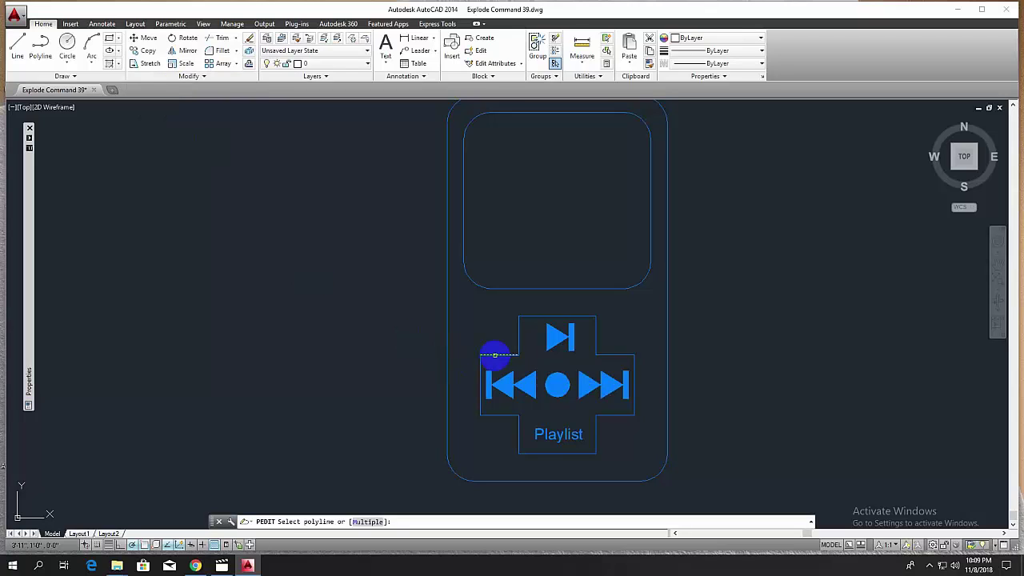
pyautogui.click(494, 354)
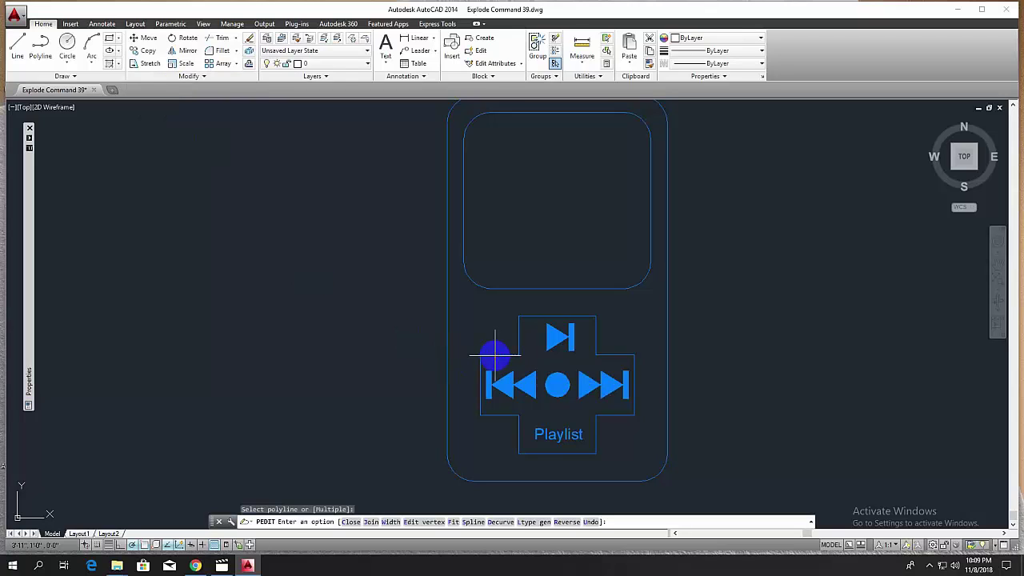
pyautogui.rightClick(495, 356)
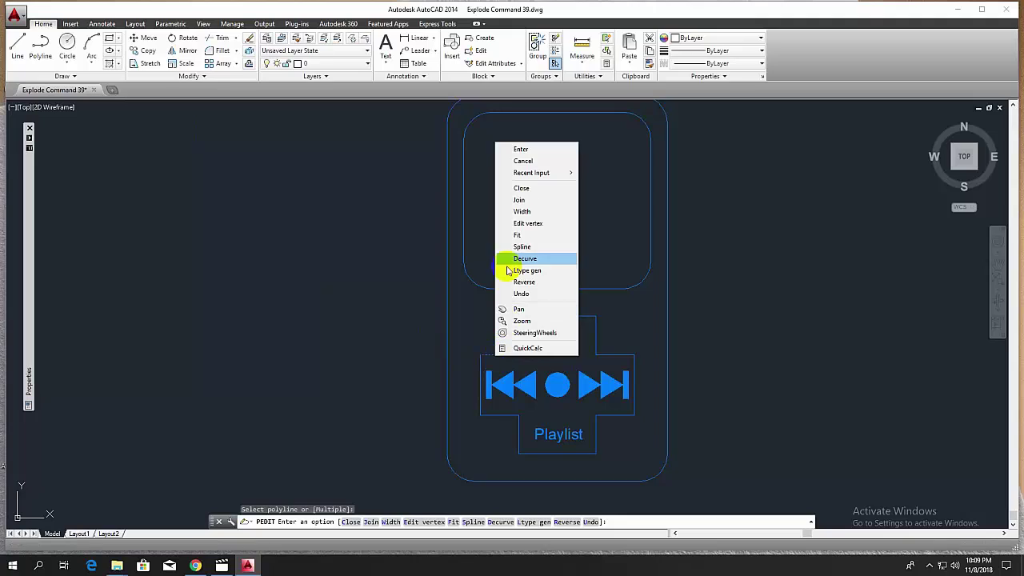
pyautogui.click(519, 202)
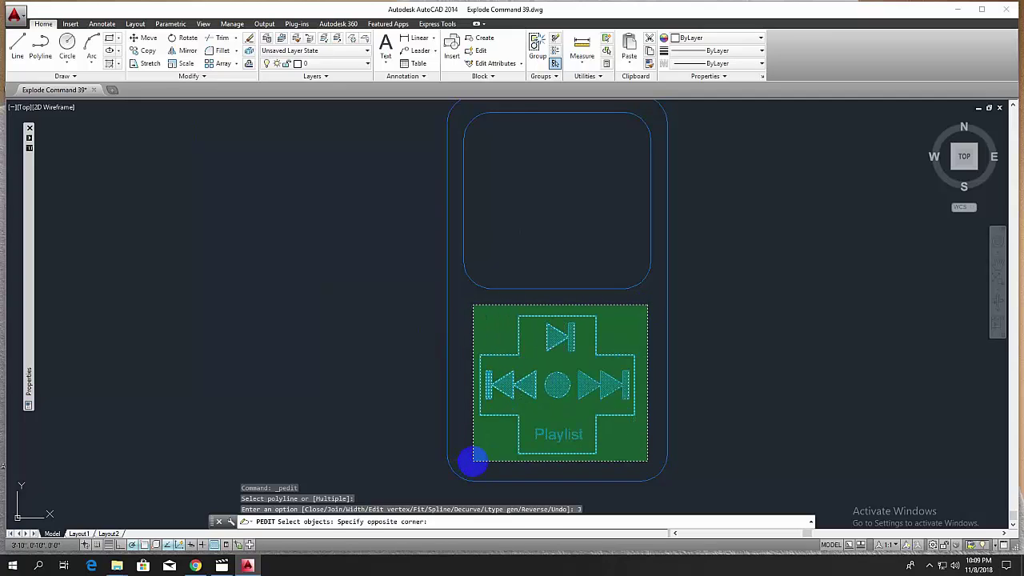
pyautogui.click(470, 461)
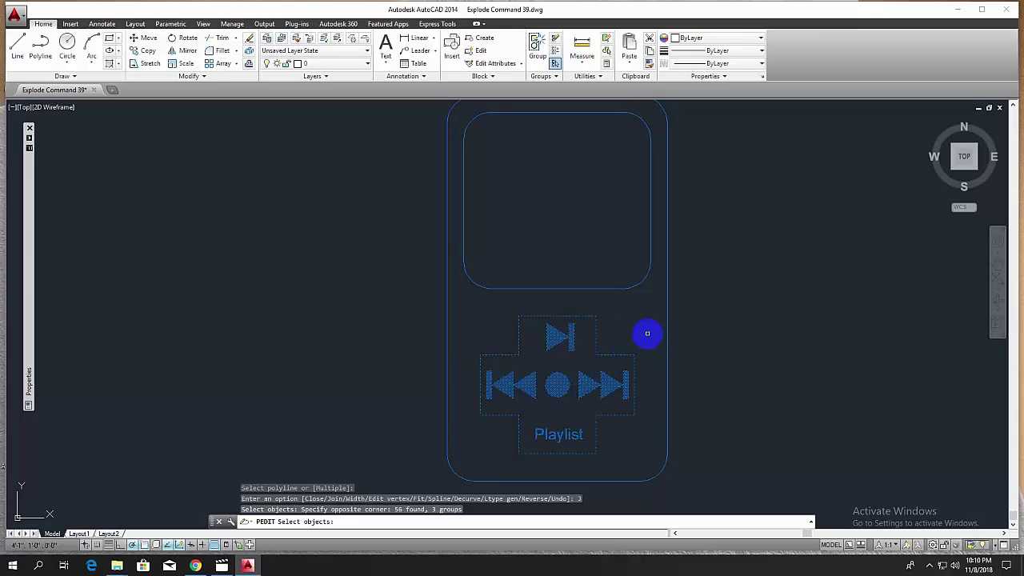
pyautogui.press('Return')
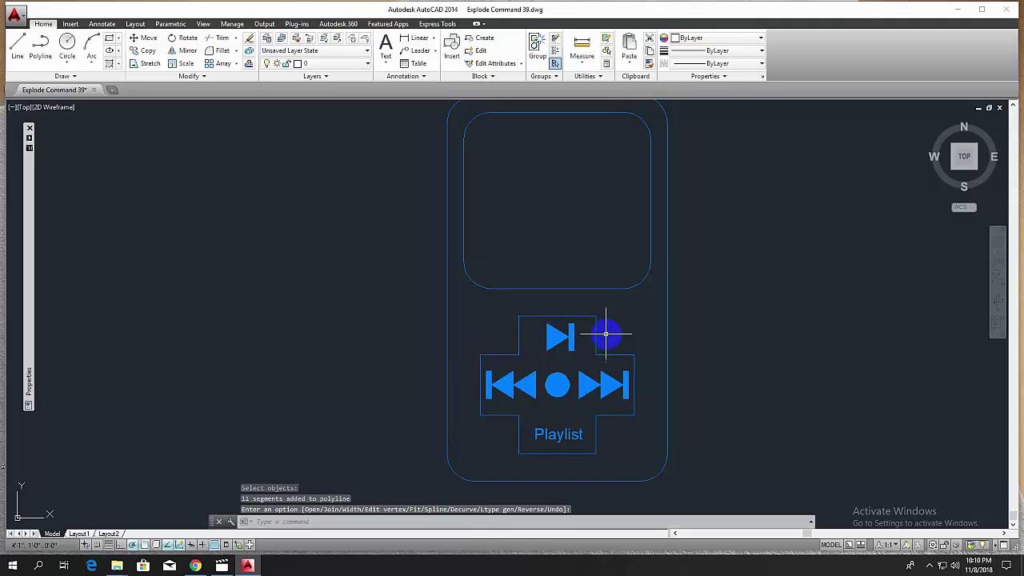
# End the polyline edit, then zoom out so the arrow and media player both show
pyautogui.press('Return')
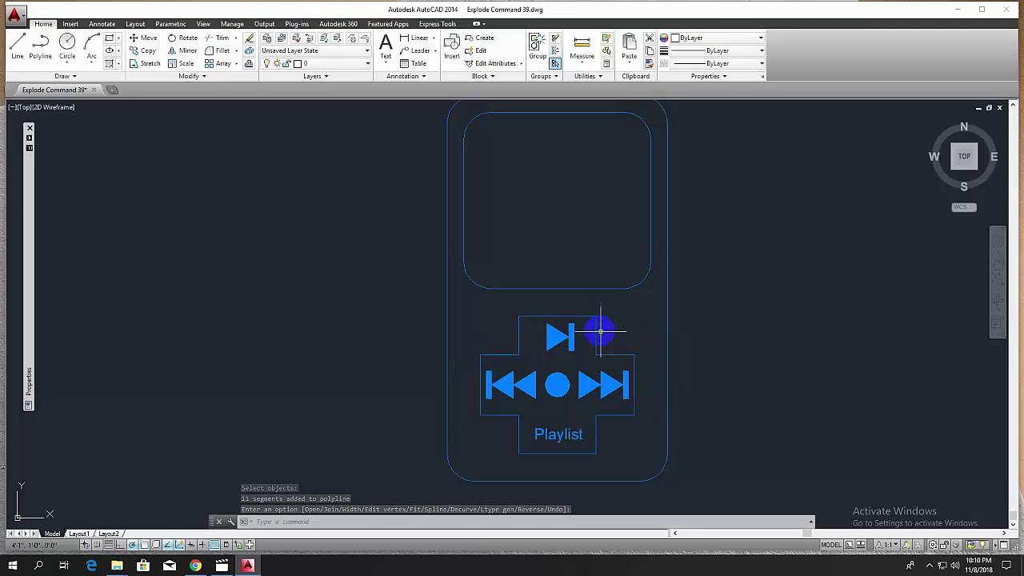
pyautogui.scroll(-2, 418, 377)
pyautogui.scroll(-3, 384, 377)
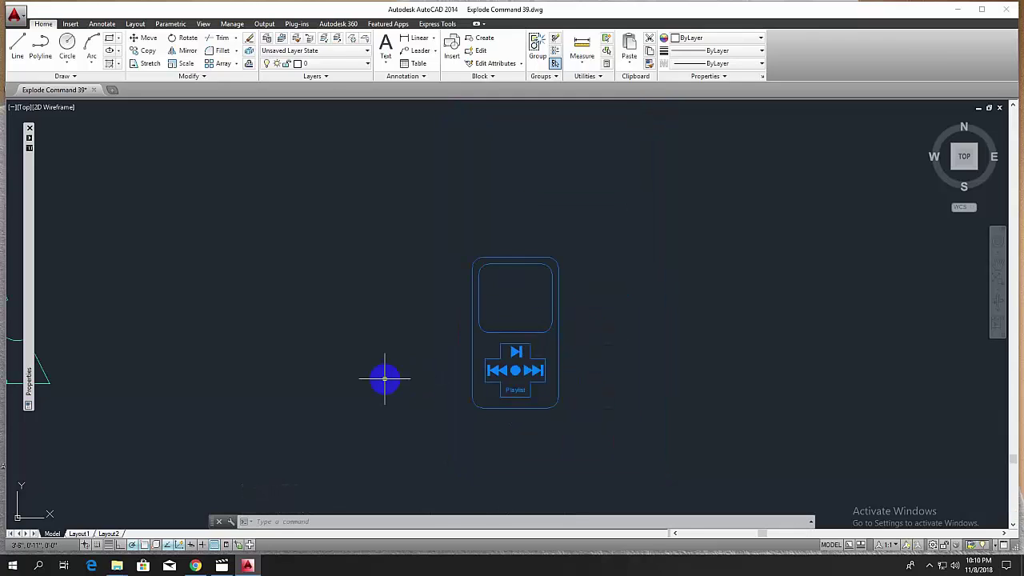
pyautogui.moveTo(384, 377)
pyautogui.mouseDown(button='middle')
pyautogui.moveTo(552, 367)
pyautogui.moveTo(468, 360)
pyautogui.mouseUp(button='middle')
pyautogui.scroll(2, 480, 360)
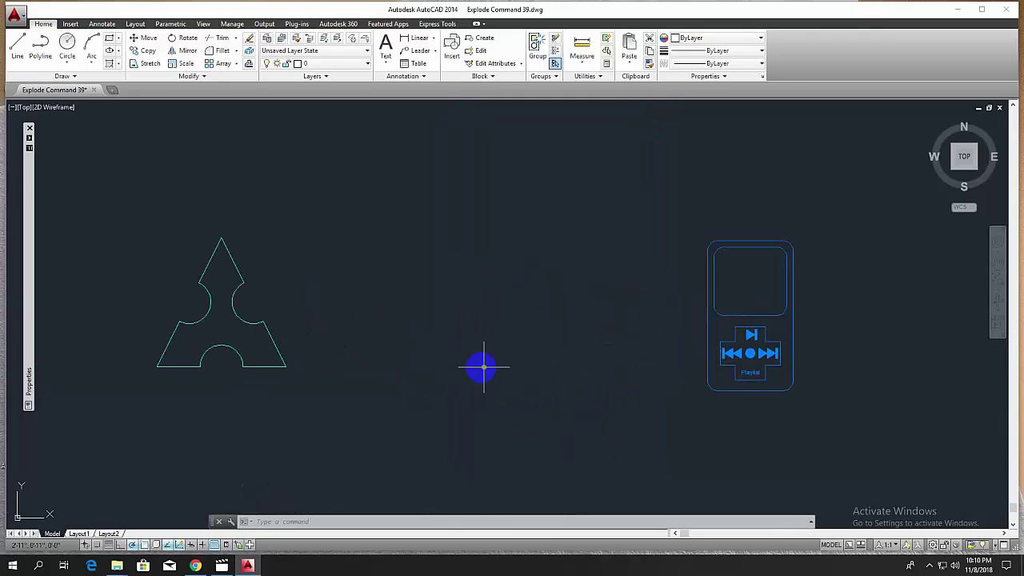